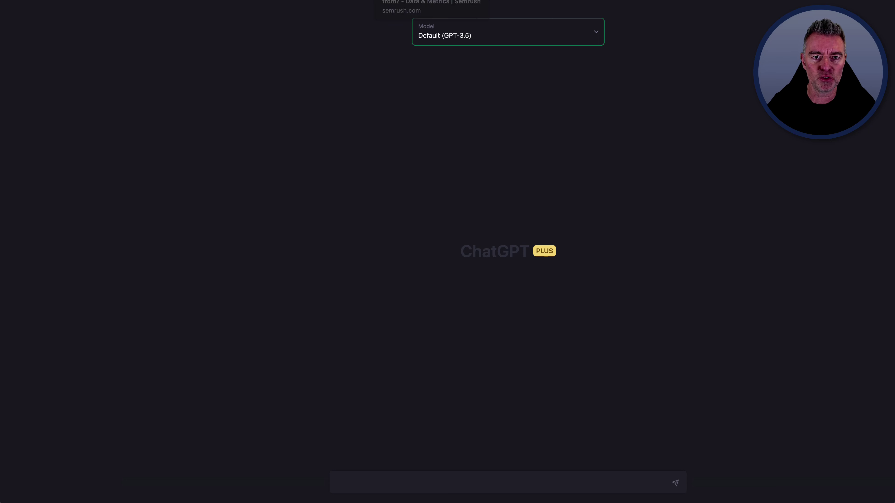
# Switch to the Semrush tab and scroll through its article on how keyword and ranking data is gathered
pyautogui.click(405, 1)
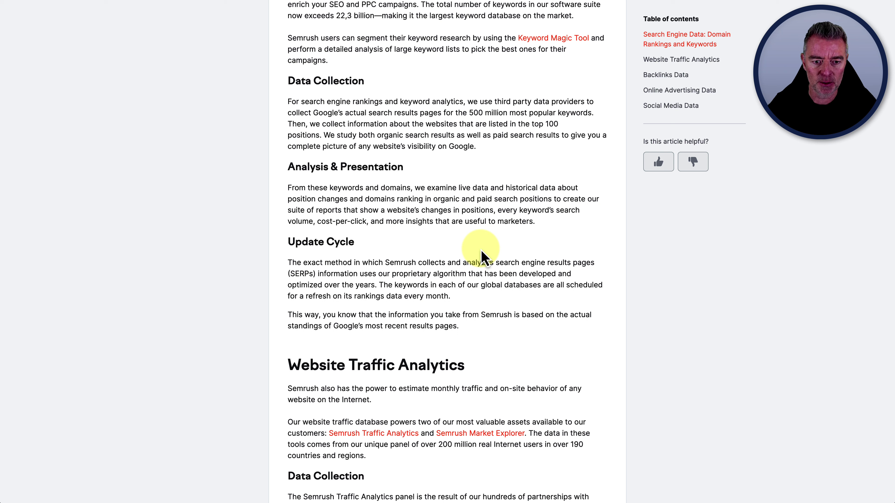
pyautogui.scroll(2, 482, 254)
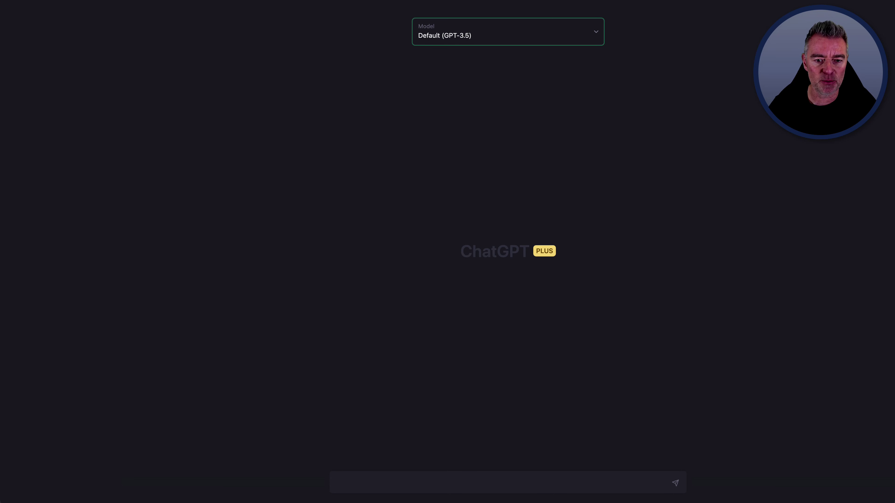
# Ask ChatGPT for 40 longtail keywords a men's watch e-commerce store could rank for in Google
pyautogui.click(393, 481)
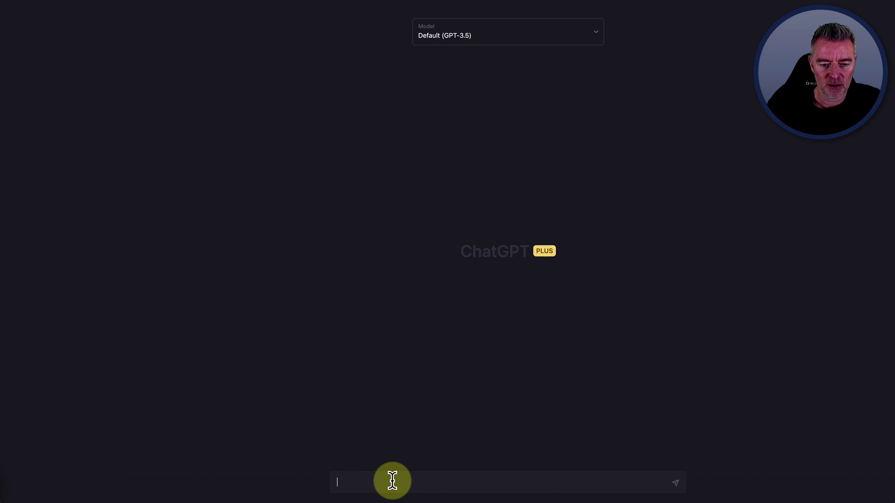
pyautogui.write("I sell men's watches, and I have any, store that I'd like to rank in Google")
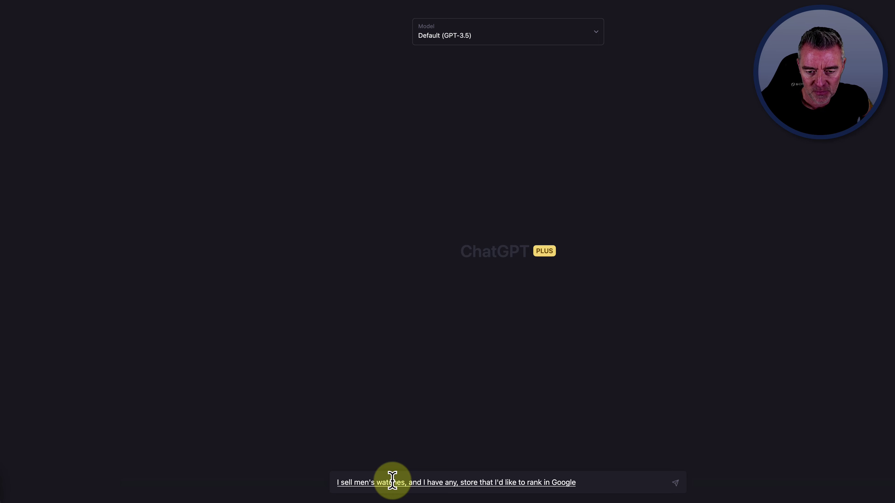
pyautogui.write('. Provide me with')
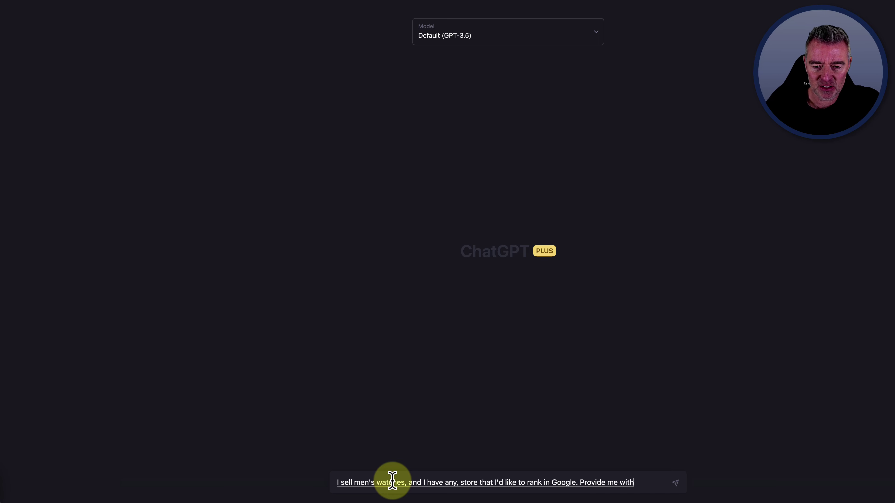
pyautogui.write(' a list of.')
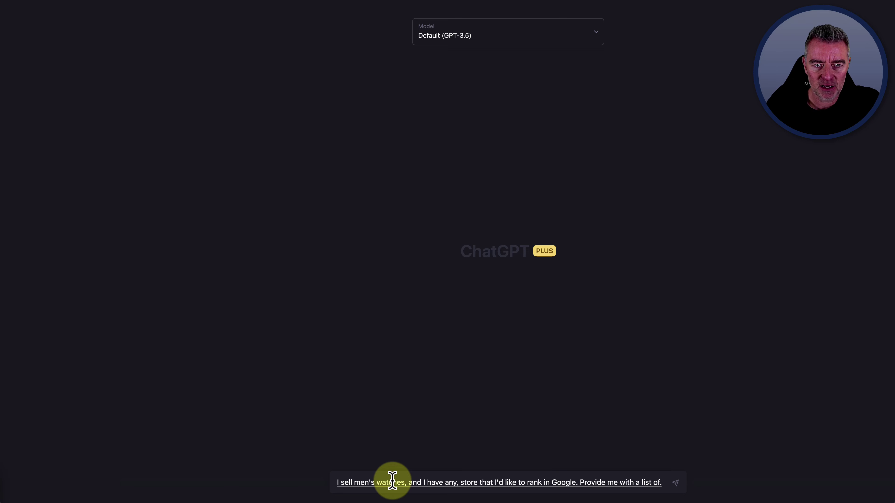
pyautogui.press('BackSpace')
pyautogui.write('40 longtail')
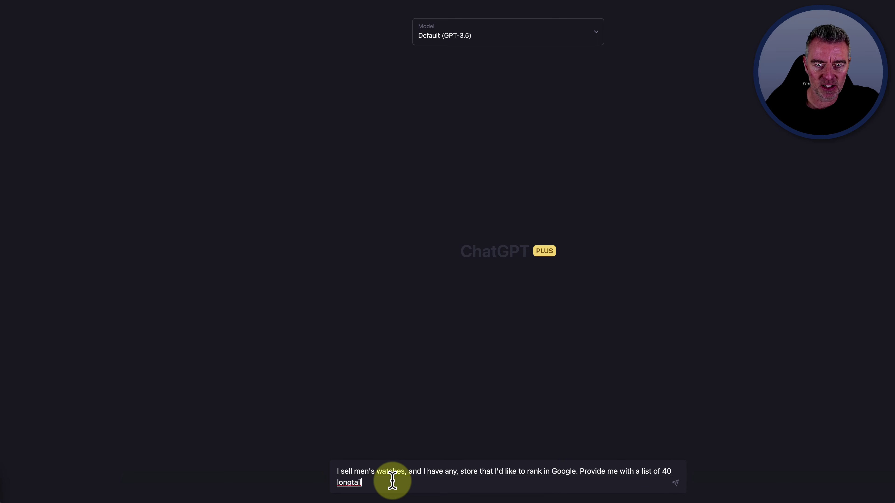
pyautogui.write(' keywords that I might be able to rank my site for.')
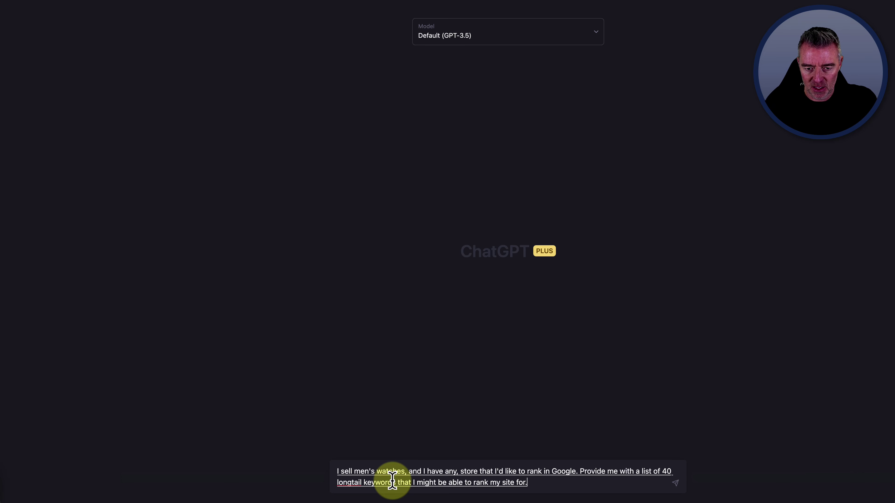
pyautogui.press('Return')
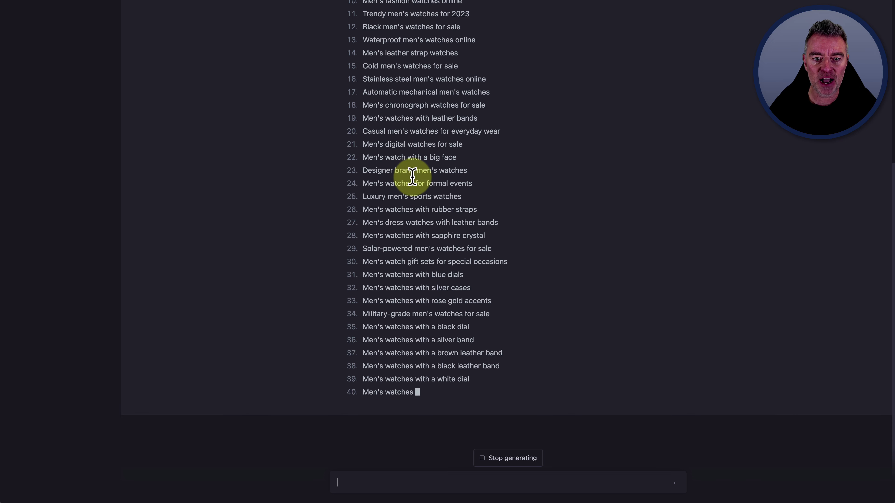
# Scroll to the top of the finished reply and select the first keyword, 'Luxury men's watches for sale'
pyautogui.scroll(10, 468, 202)
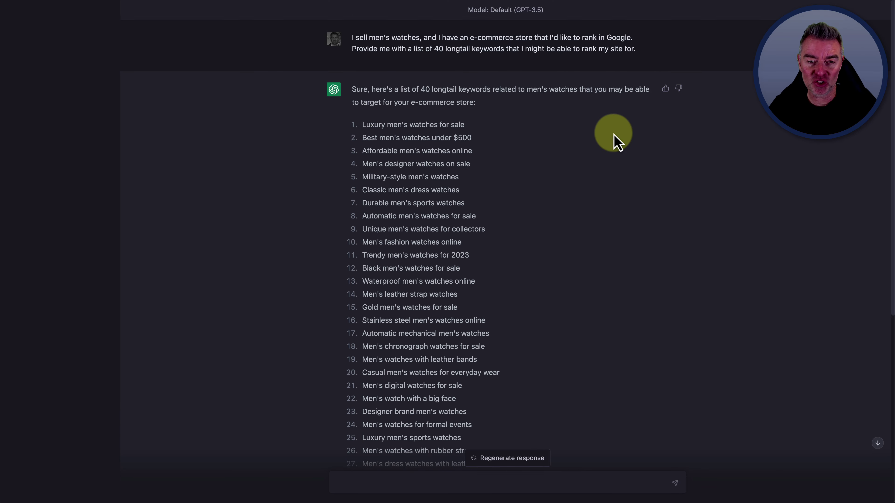
pyautogui.moveTo(464, 125); pyautogui.dragTo(361, 139)
pyautogui.hotkey('ctrl', 'c')
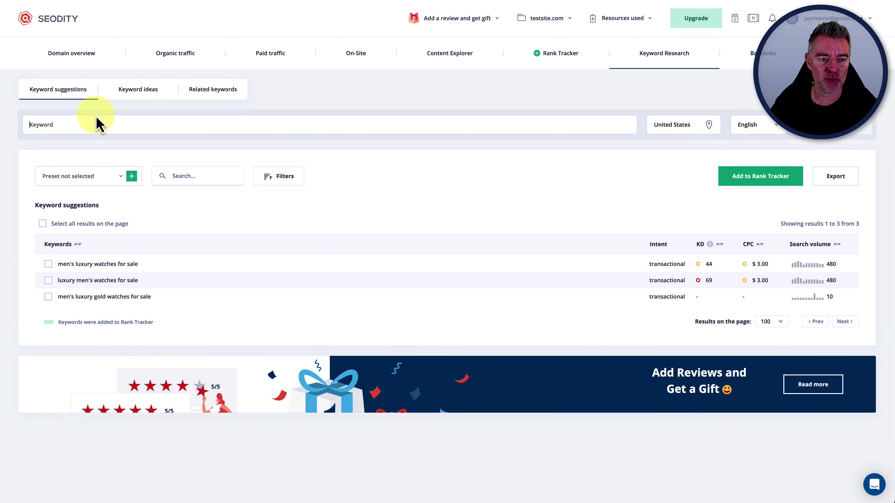
# Search 'Luxury men's watches for sale' in SEODITY Keyword Research and sort suggestions by KD, highest first
pyautogui.click(64, 122)
pyautogui.hotkey('ctrl', 'v')
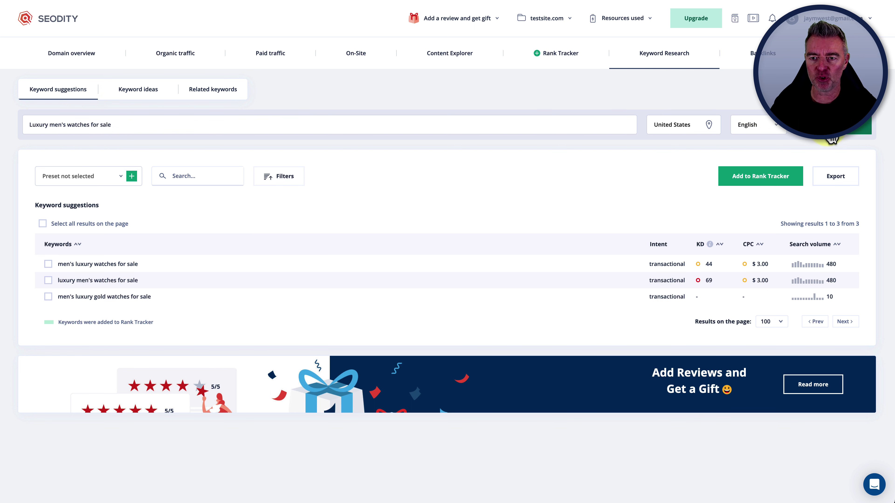
pyautogui.click(830, 138)
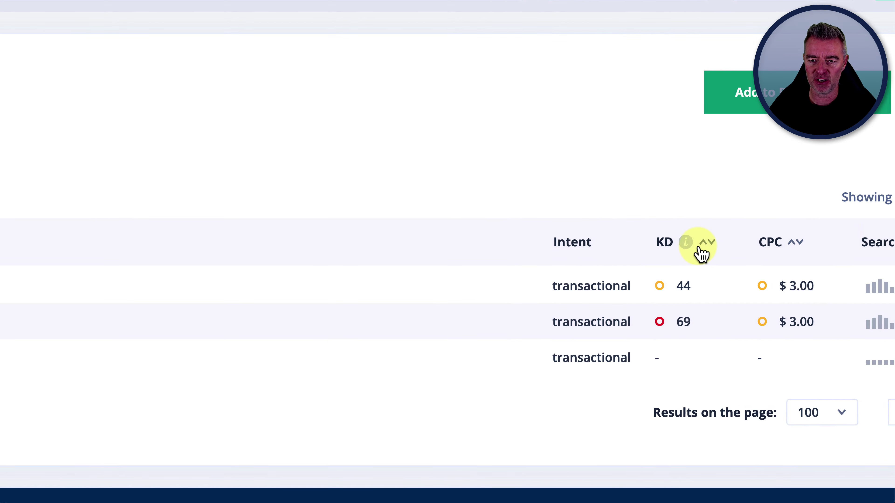
pyautogui.click(538, 244)
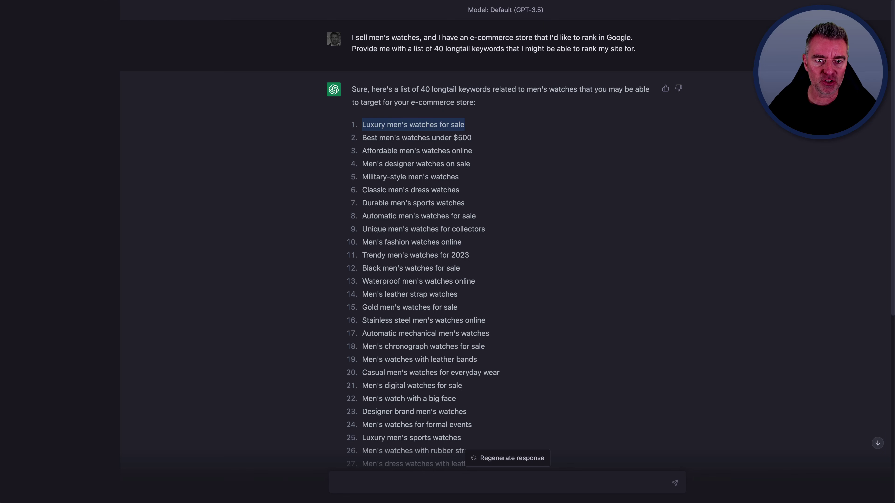
# Look up 'Best men's watches under $500' in SEODITY, review its KD values, then return to ChatGPT
pyautogui.click(493, 185)
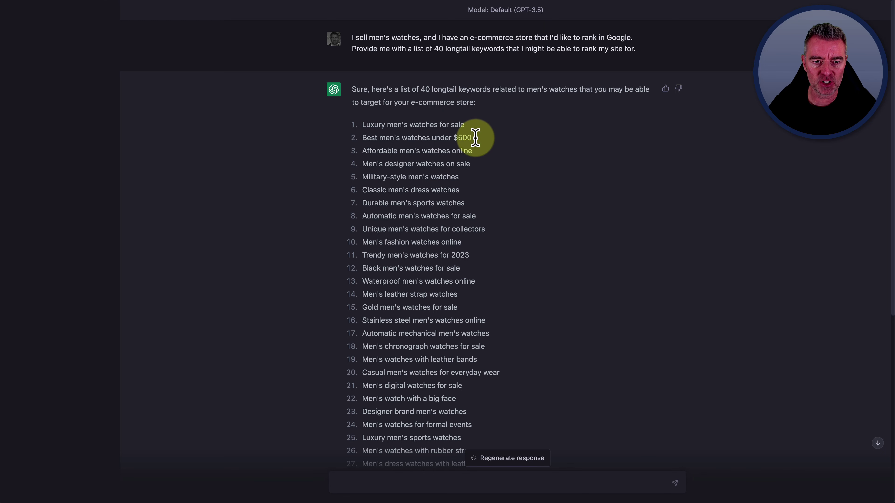
pyautogui.moveTo(470, 138); pyautogui.dragTo(360, 137)
pyautogui.hotkey('ctrl', 'c')
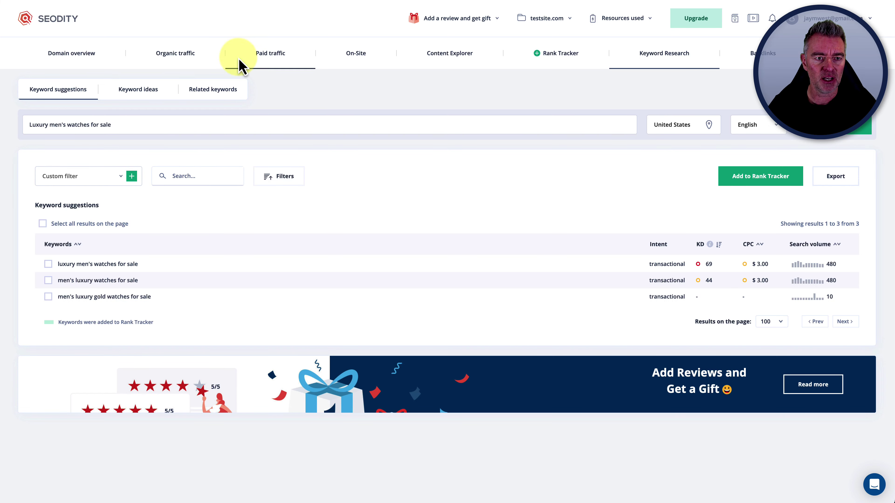
pyautogui.moveTo(158, 122); pyautogui.dragTo(21, 126)
pyautogui.hotkey('ctrl', 'v')
pyautogui.press('Return')
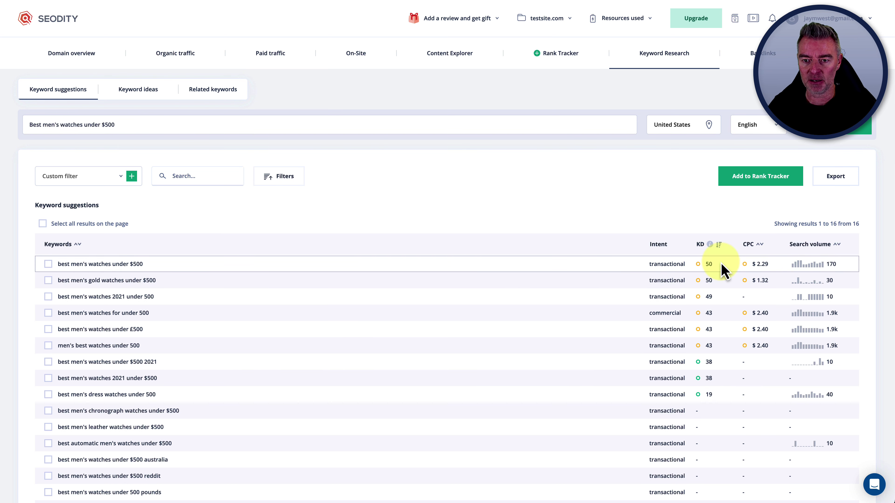
pyautogui.click(130, 4)
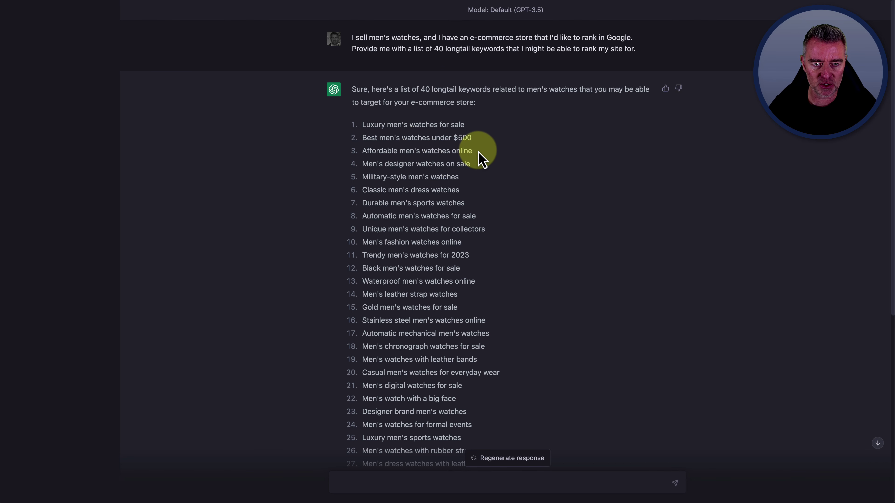
# Search 'Affordable men's watches online' in SEODITY, find no suggestions, and go back to ChatGPT
pyautogui.moveTo(479, 152); pyautogui.dragTo(361, 151)
pyautogui.hotkey('ctrl', 'c')
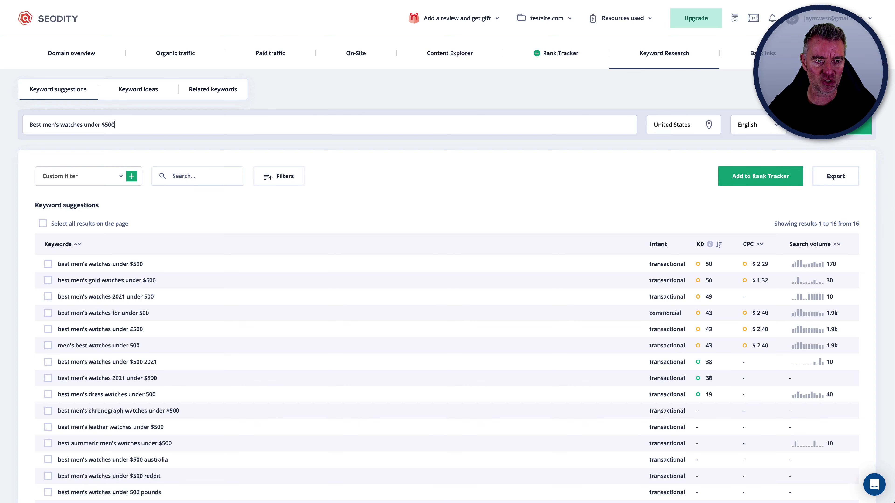
pyautogui.click(198, 2)
pyautogui.hotkey('ctrl', 'a')
pyautogui.hotkey('ctrl', 'v')
pyautogui.press('Return')
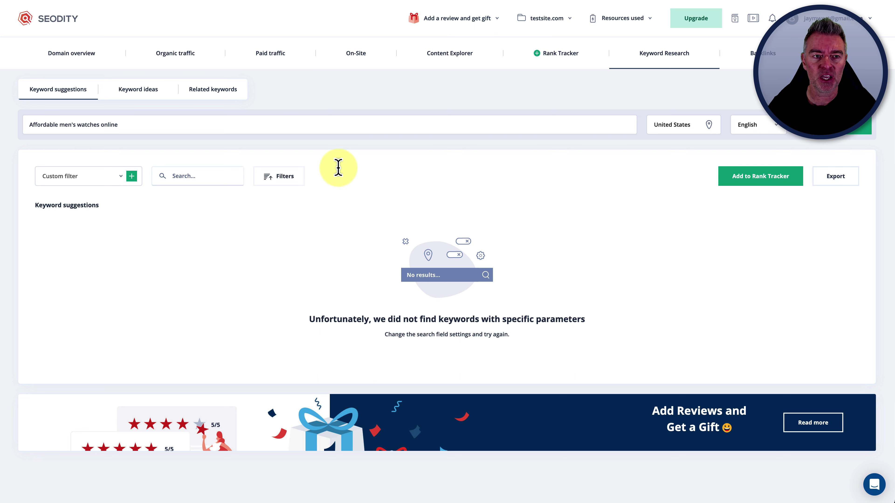
pyautogui.click(123, 7)
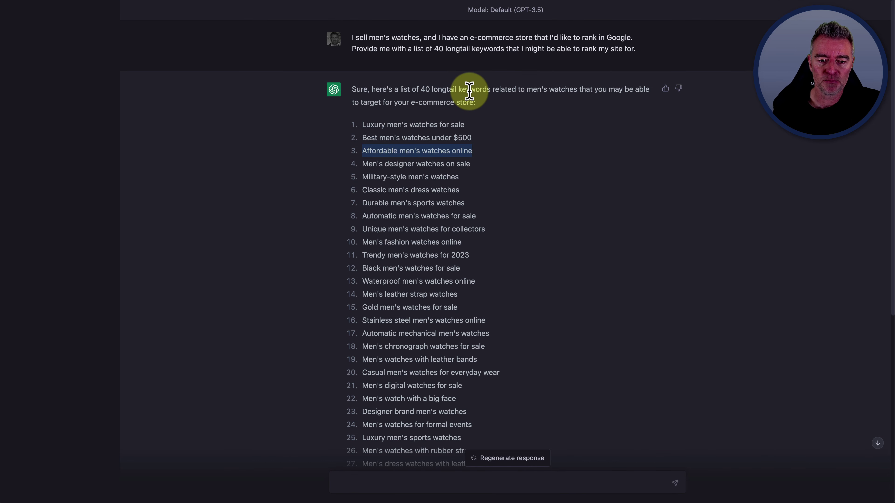
pyautogui.scroll(-1, 469, 92)
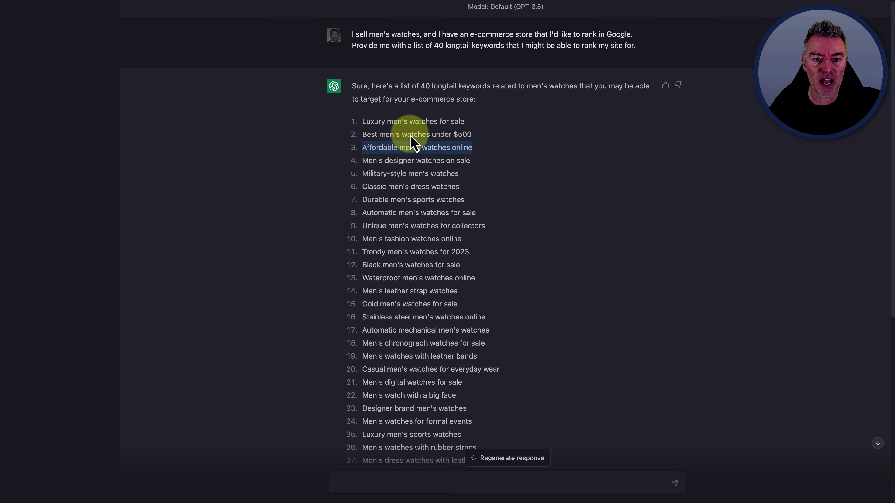
pyautogui.click(396, 141)
pyautogui.moveTo(364, 121); pyautogui.dragTo(440, 356)
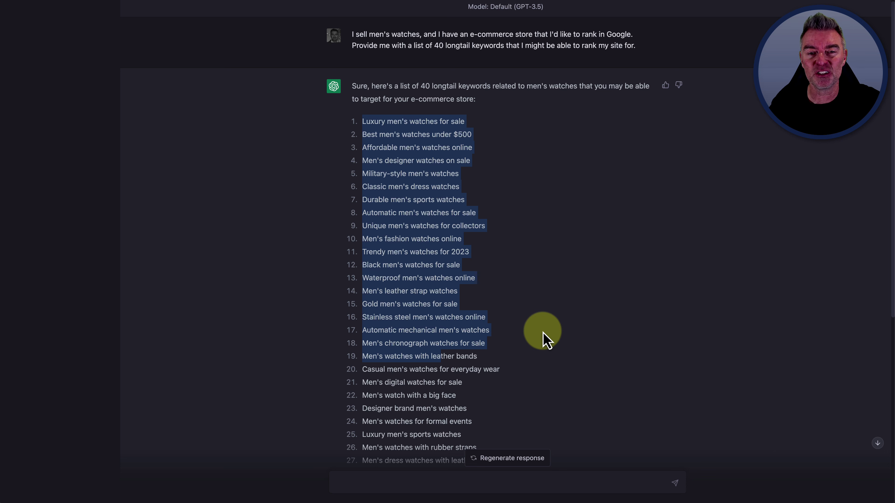
pyautogui.click(562, 243)
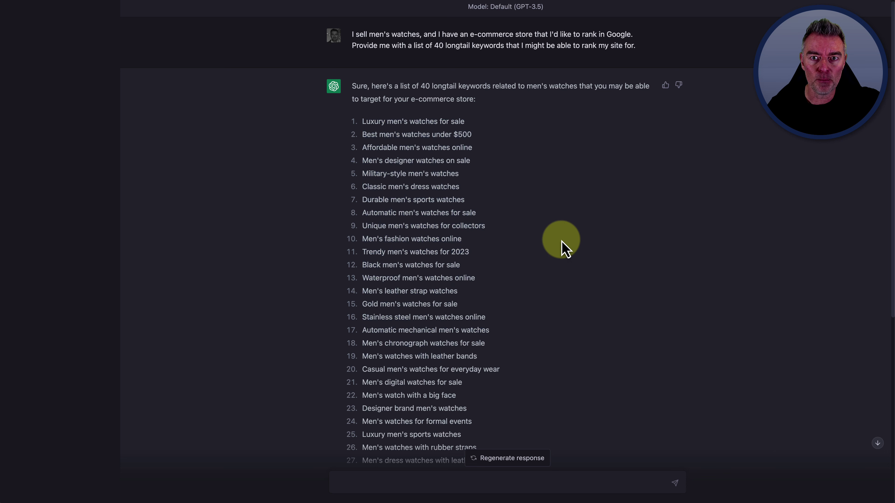
pyautogui.scroll(1, 562, 243)
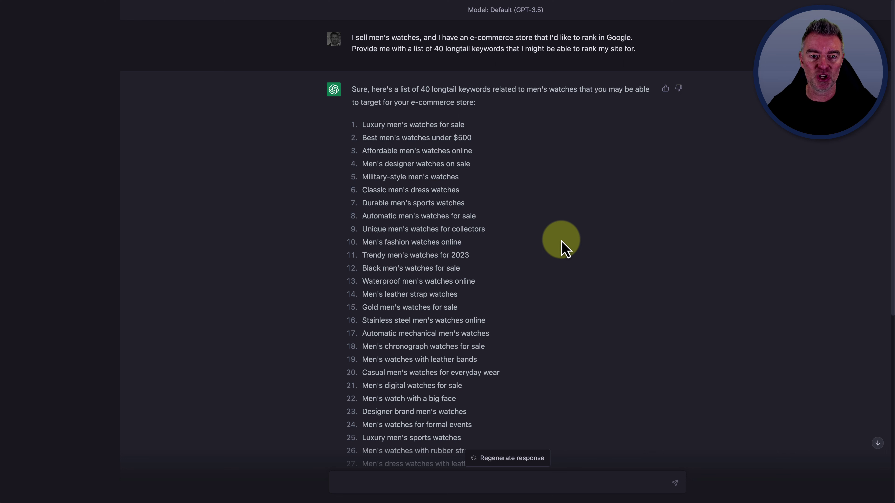
pyautogui.scroll(-10, 565, 248)
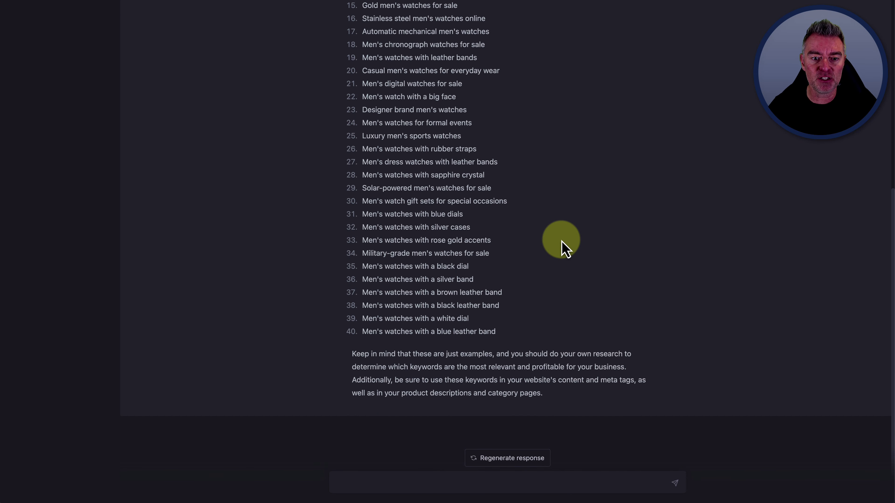
pyautogui.scroll(10, 563, 243)
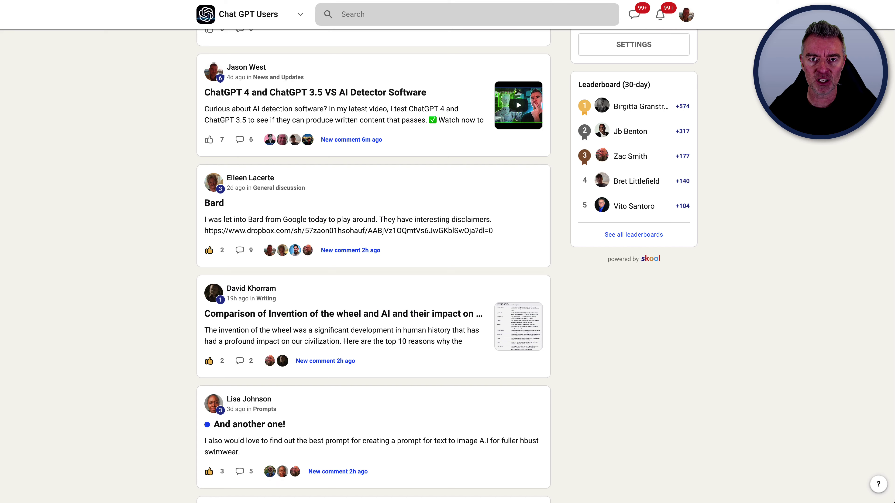
pyautogui.scroll(-2, 425, 240)
pyautogui.scroll(-2, 425, 240)
pyautogui.scroll(6, 426, 238)
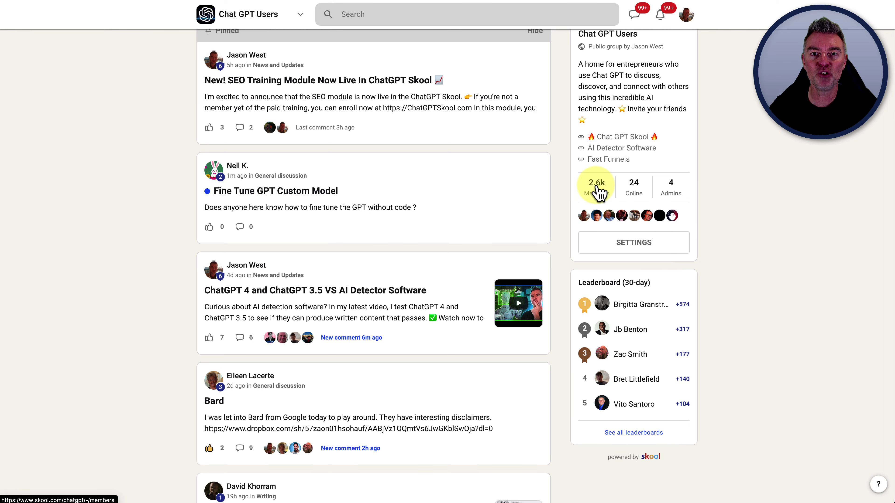
pyautogui.scroll(-3, 523, 333)
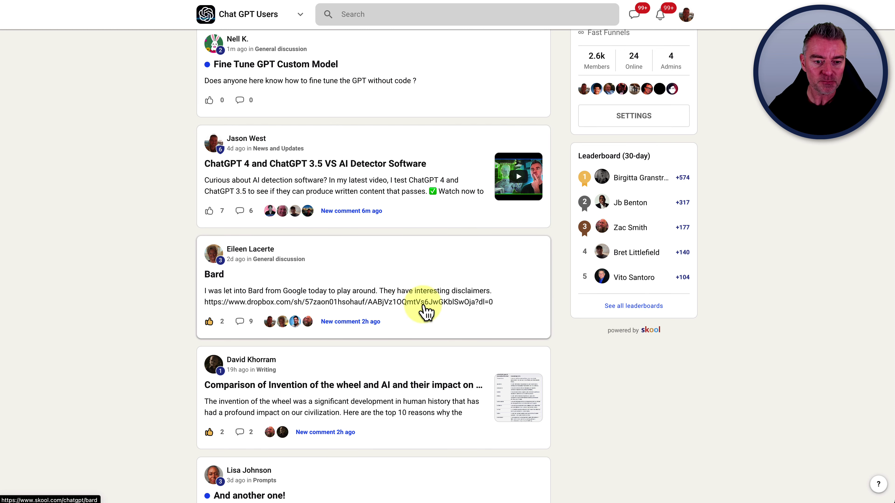
pyautogui.scroll(-4, 423, 310)
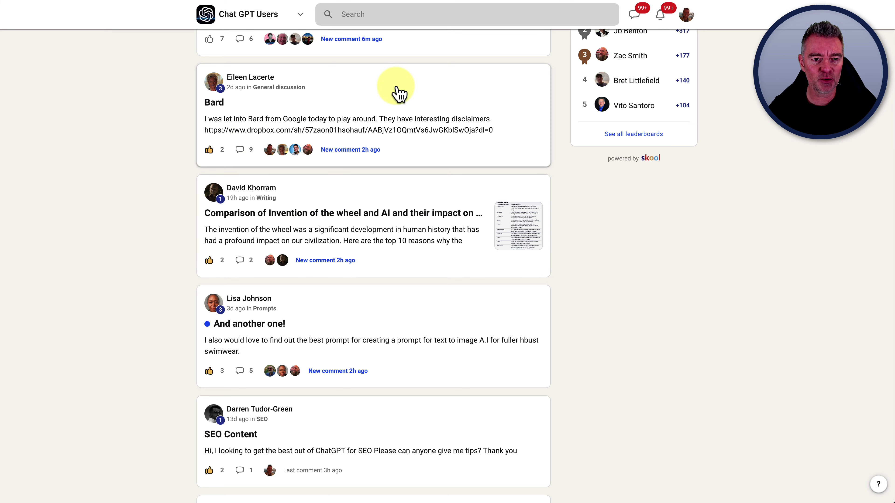
pyautogui.scroll(-2, 511, 238)
pyautogui.scroll(-10, 510, 238)
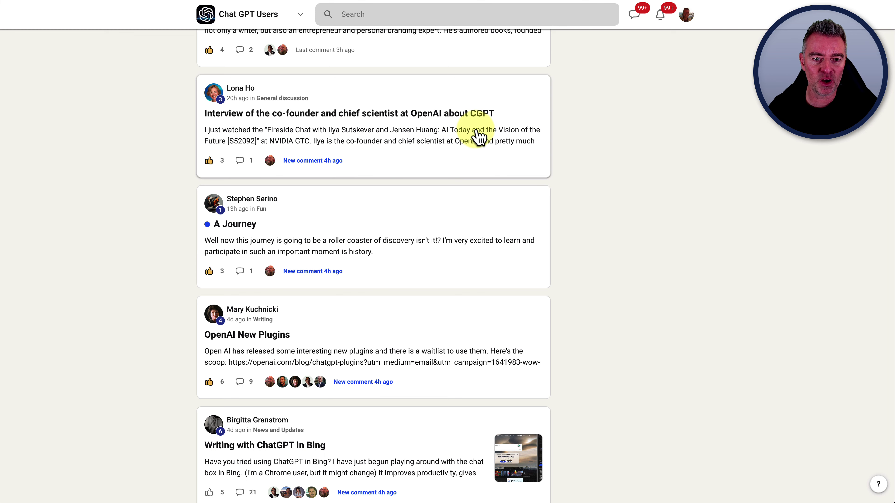
pyautogui.scroll(-5, 470, 218)
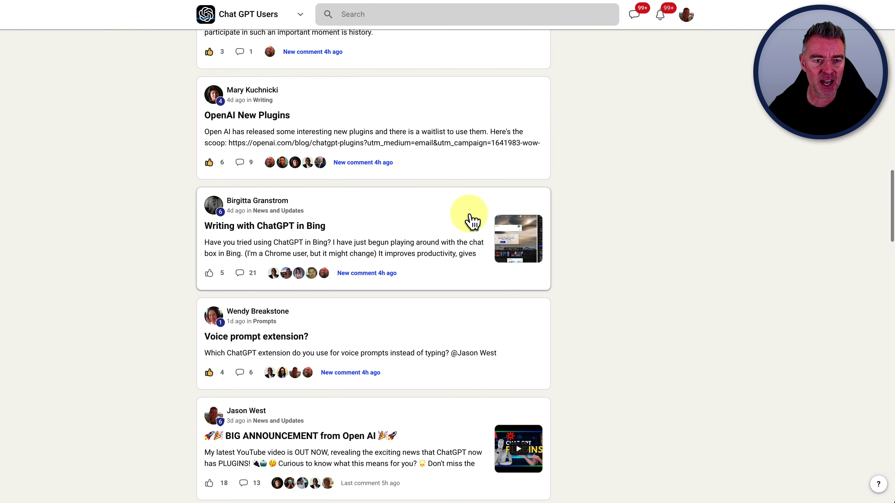
pyautogui.scroll(-5, 462, 334)
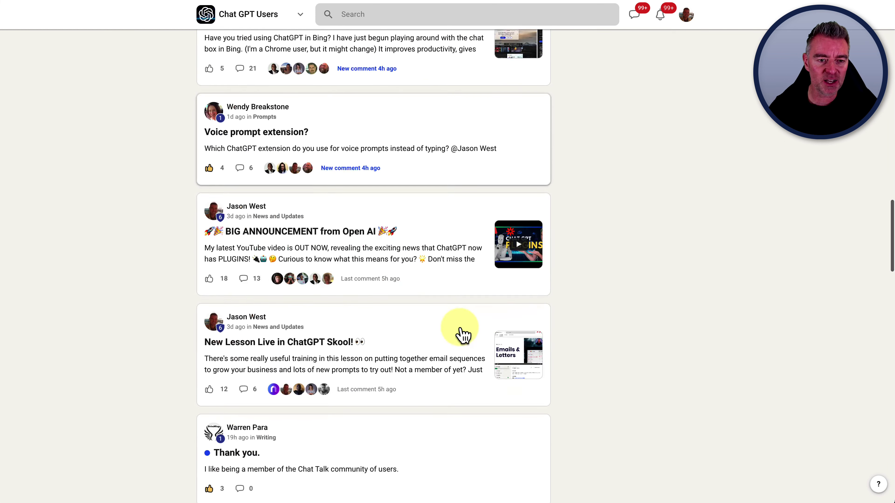
pyautogui.scroll(15, 460, 333)
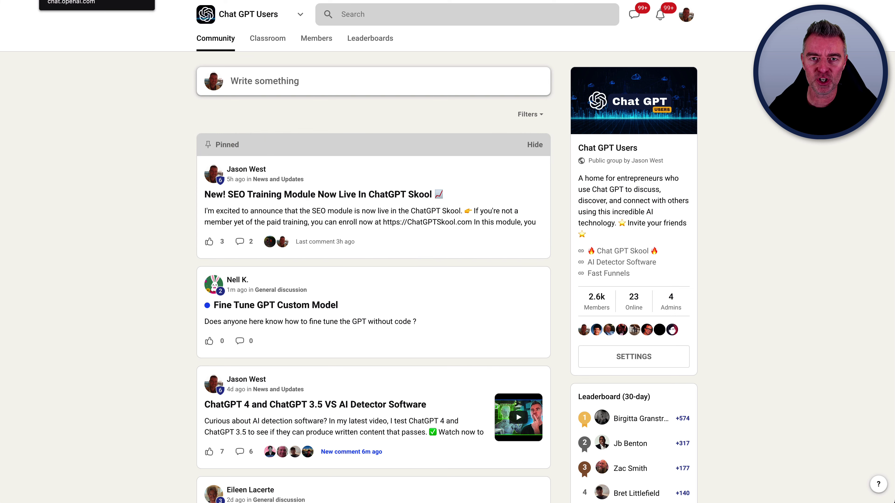
# Switch from the Skool community back to the chat.openai.com tab with the keyword list
pyautogui.click(97, 1)
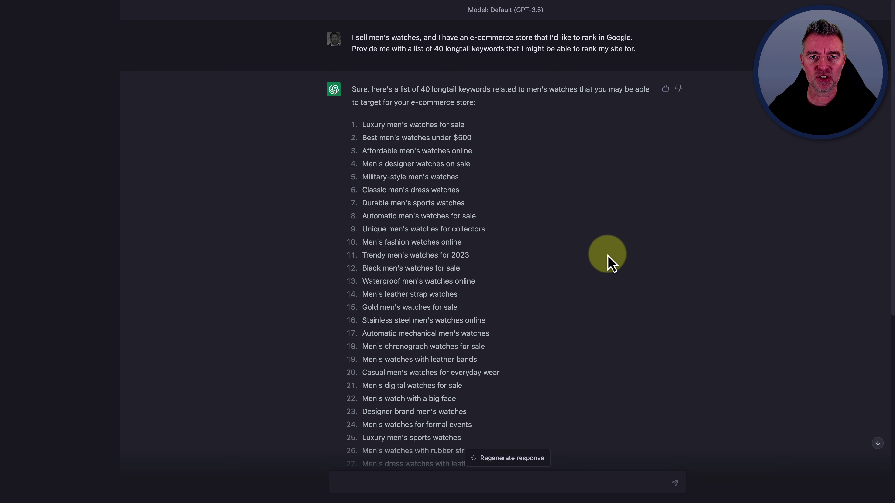